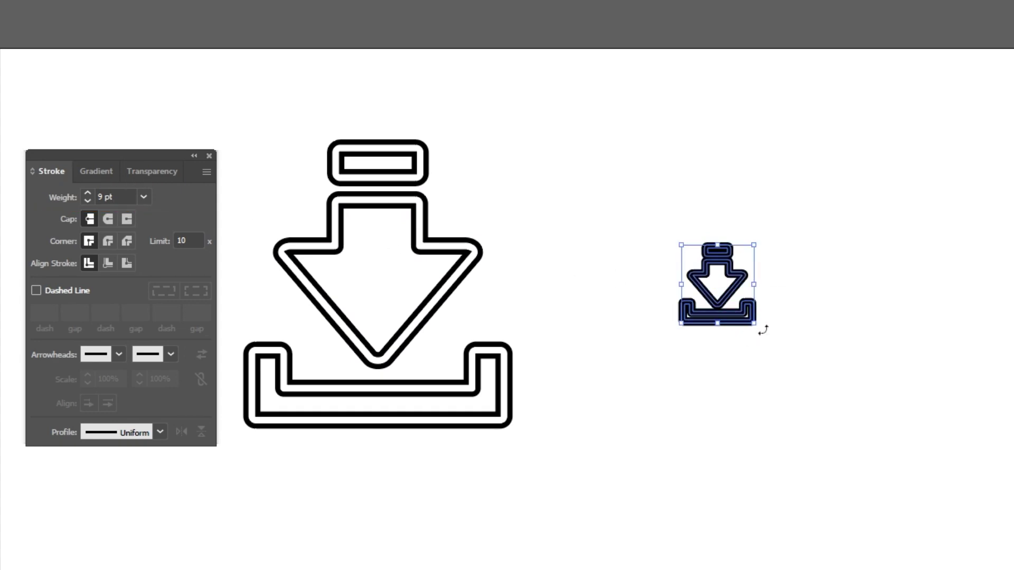
Enlarge the small icon copy well past the original; its strokes stay at 9 pt
left_click_drag(759, 329, 933, 513)
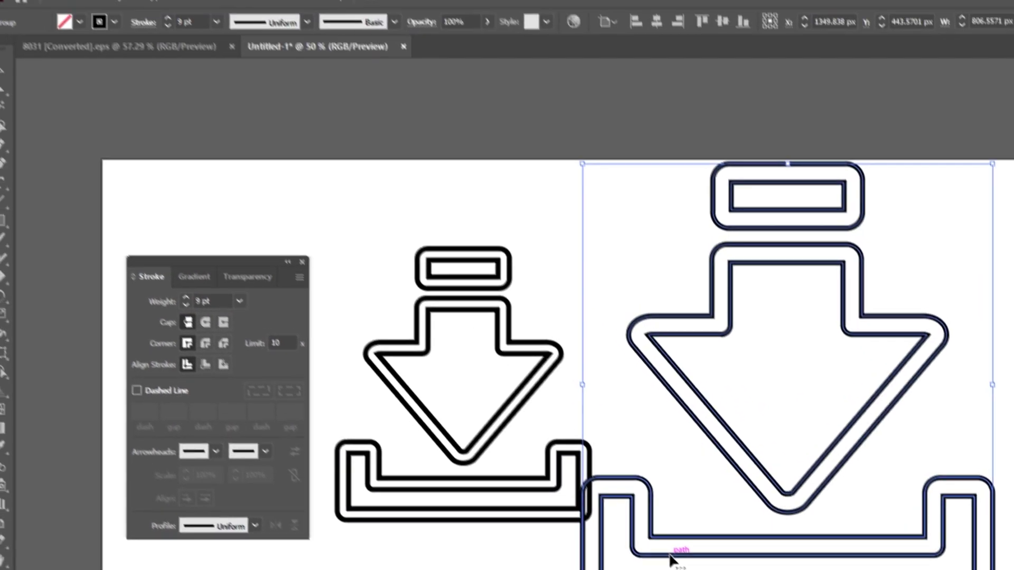
Delete the enlarged copy, deselect everything, and show the Transform panel
key("Delete")
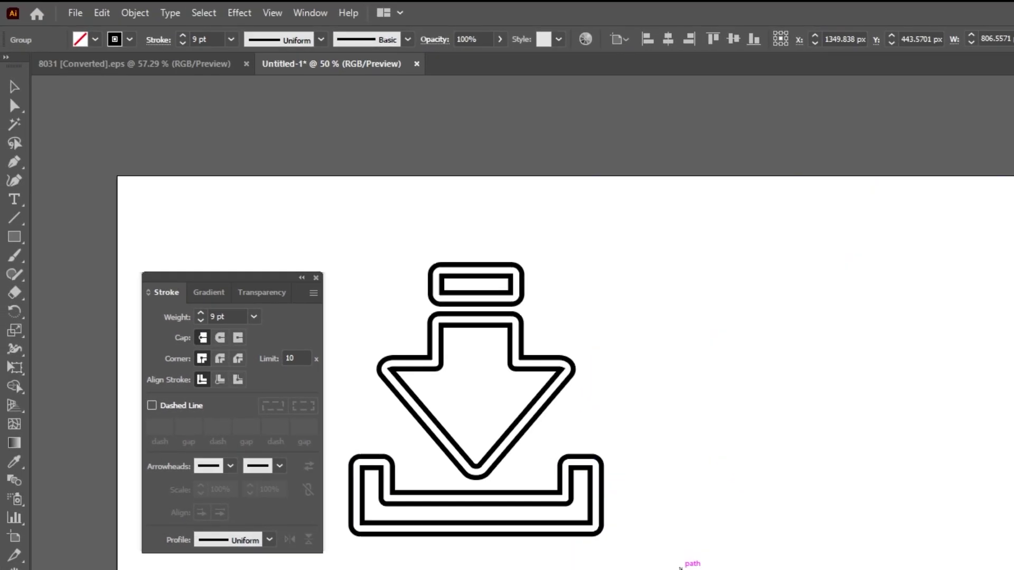
key("Escape")
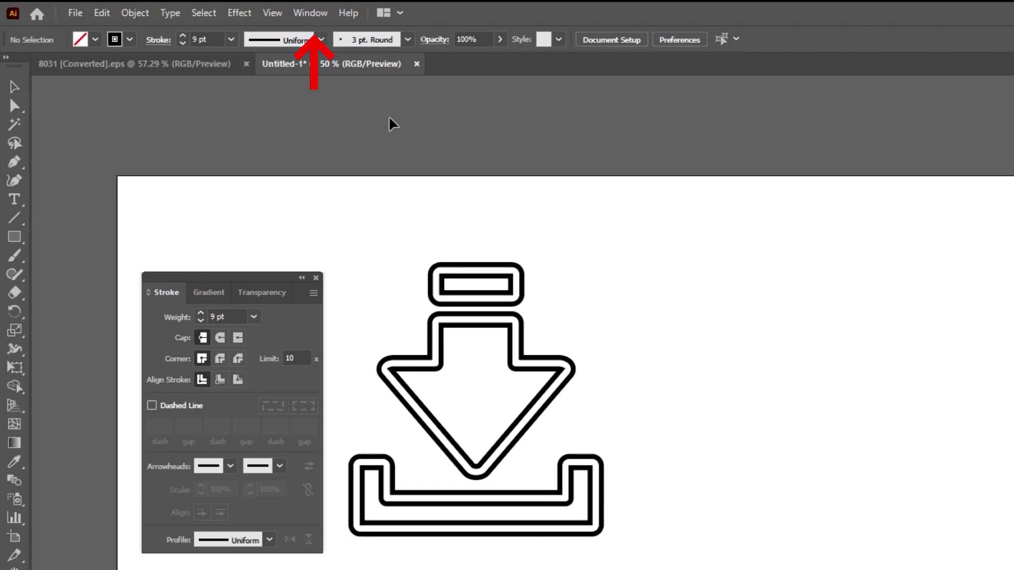
left_click(310, 13)
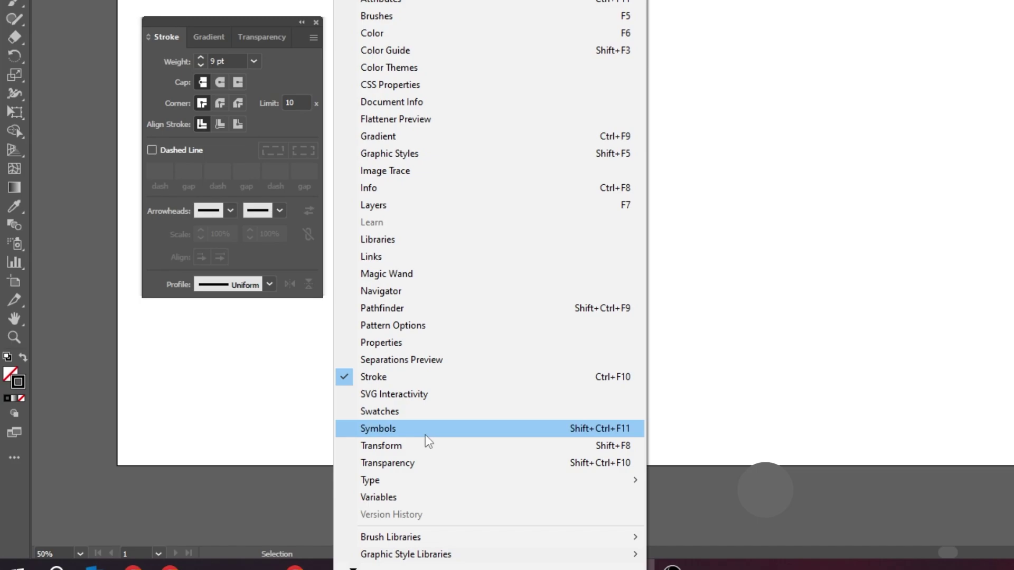
left_click(469, 442)
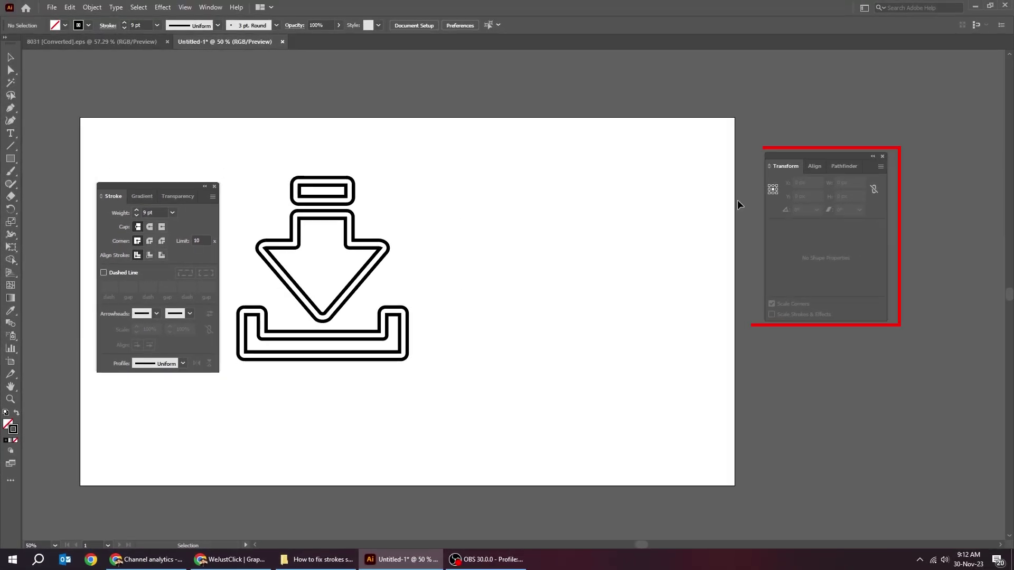
Duplicate the download icon to the right and enable Scale Strokes & Effects
left_click(301, 292)
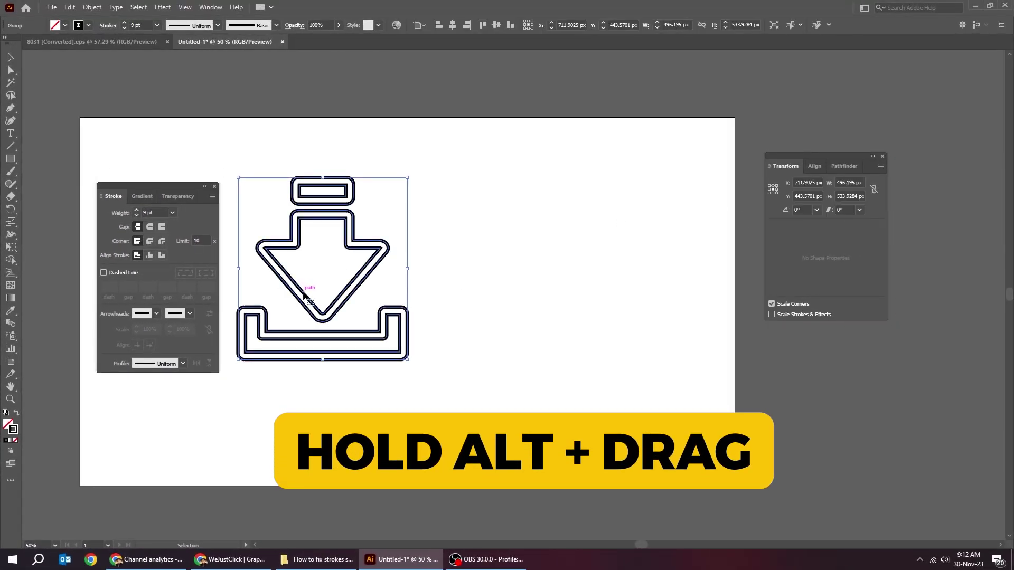
left_click_drag(305, 295, 516, 300)
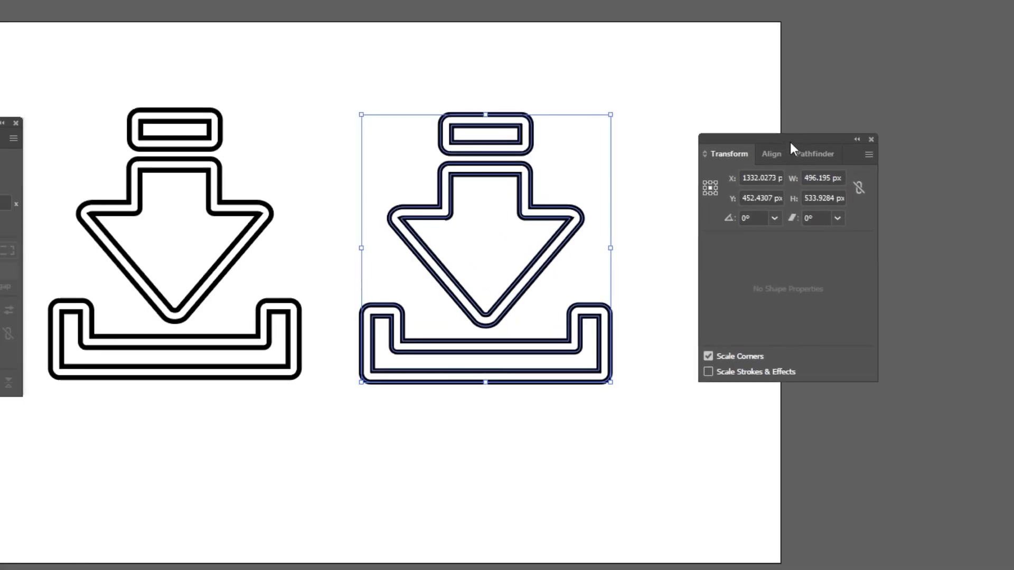
left_click_drag(790, 142, 748, 165)
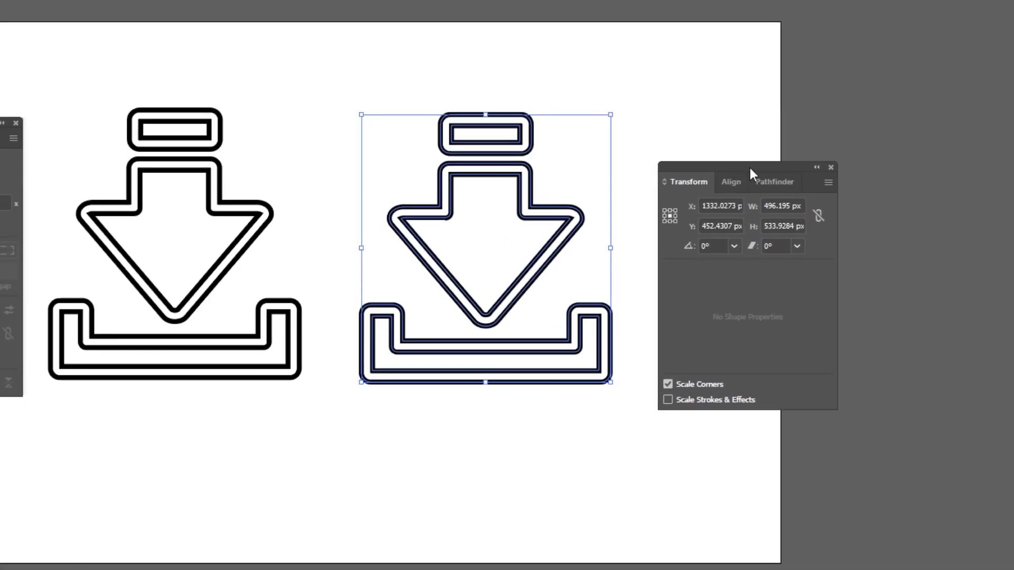
left_click(828, 183)
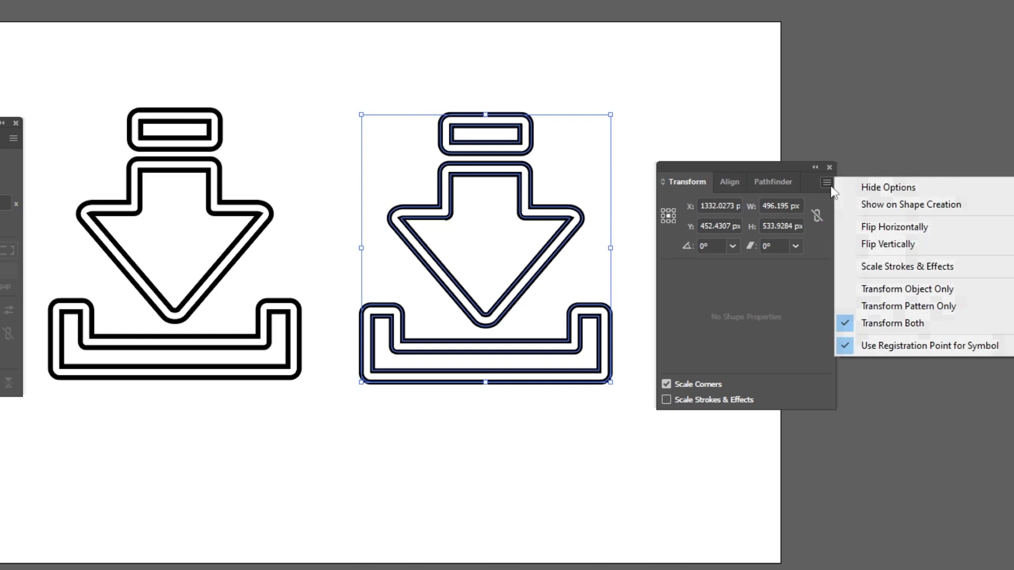
left_click(878, 267)
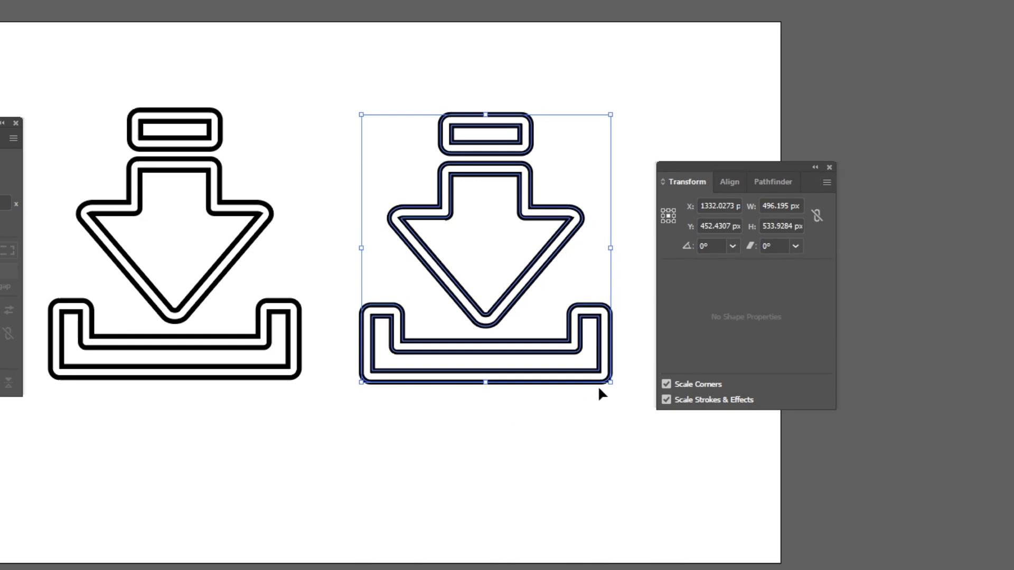
Shrink, enlarge, then shrink the duplicate small, its stroke scaling between about 2.5 and 7.2 pt
left_click_drag(611, 382, 520, 314)
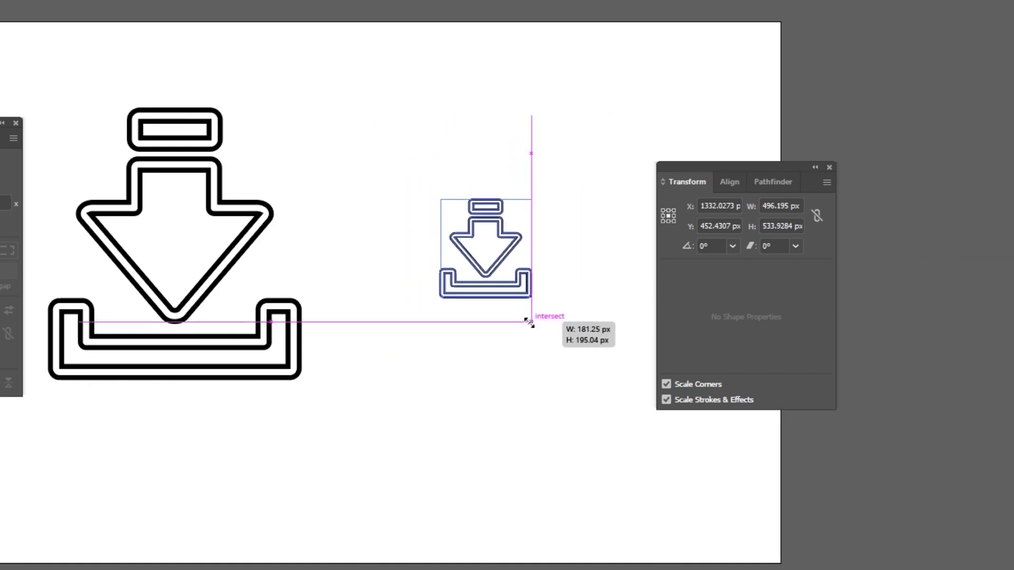
left_click_drag(10, 121, 356, 197)
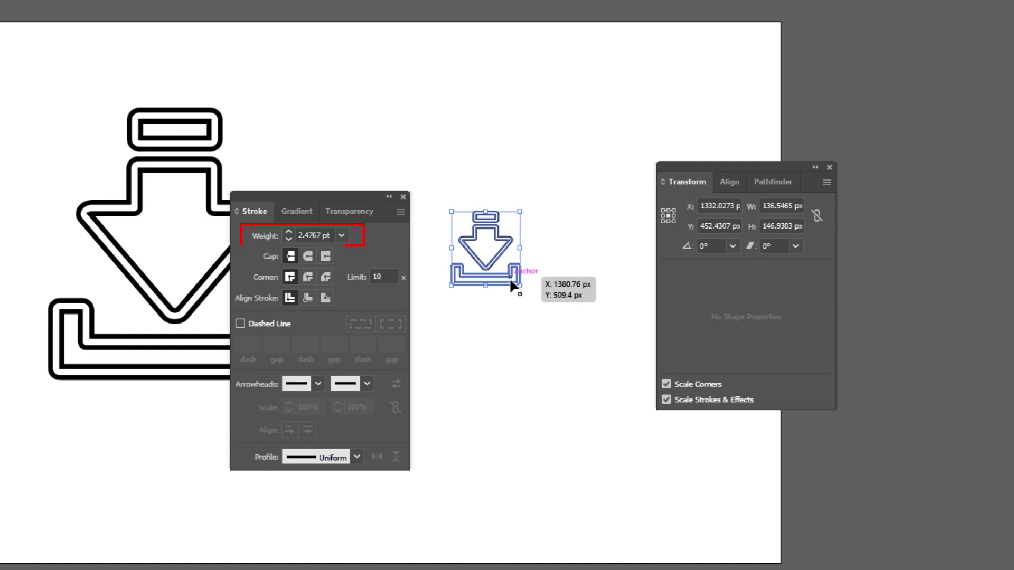
left_click_drag(524, 287, 586, 356)
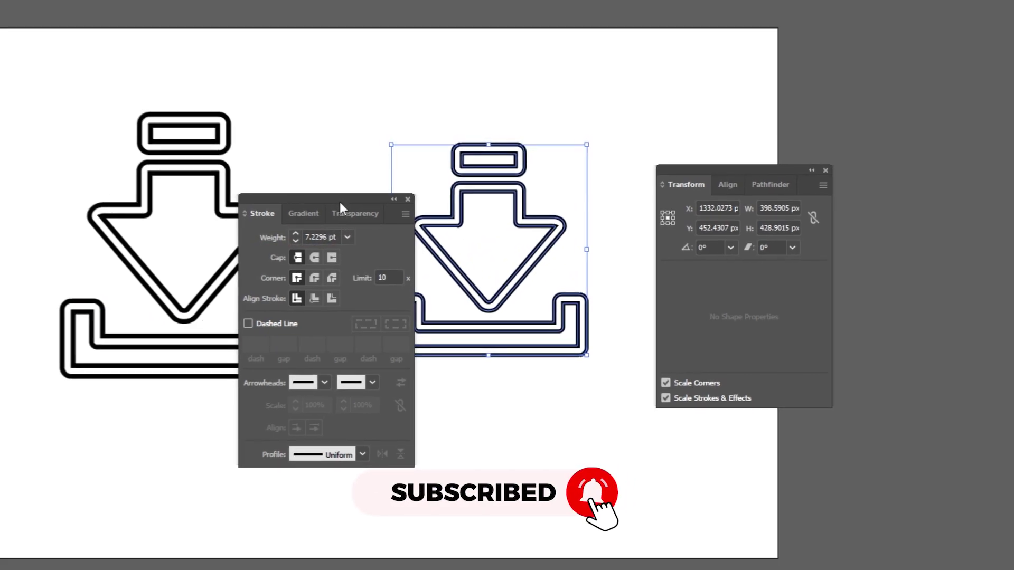
left_click_drag(340, 202, 55, 123)
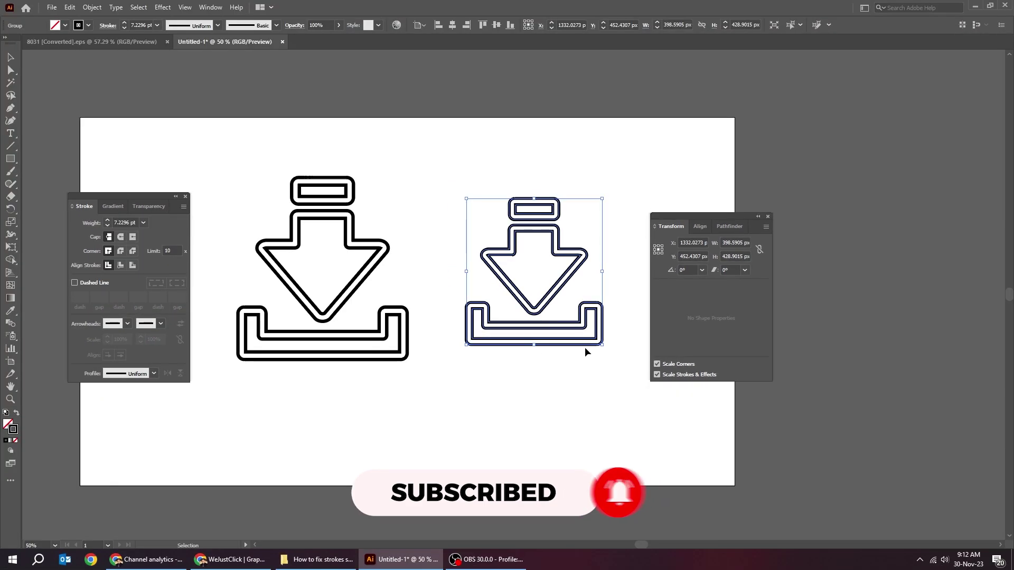
left_click_drag(602, 345, 552, 319)
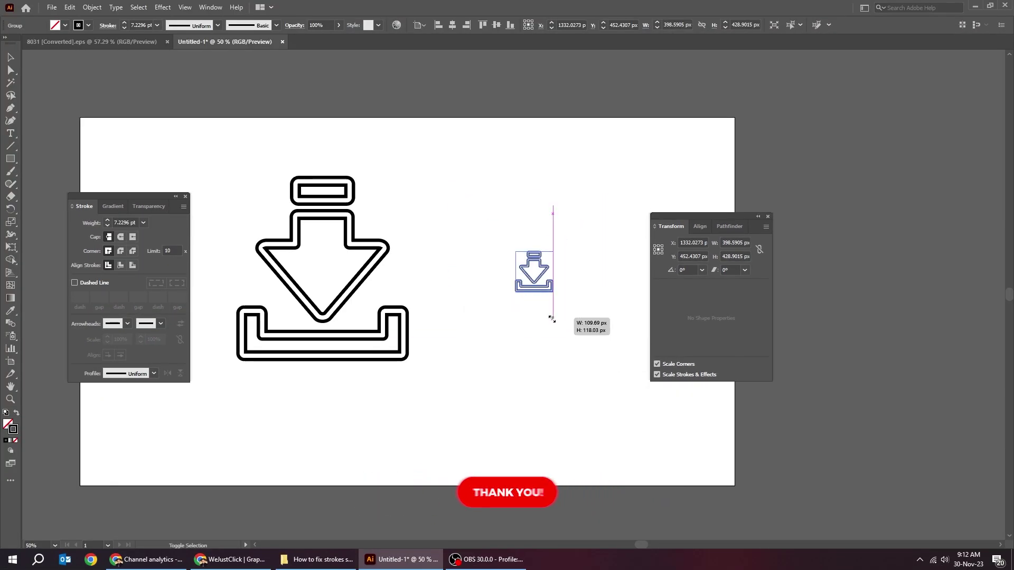